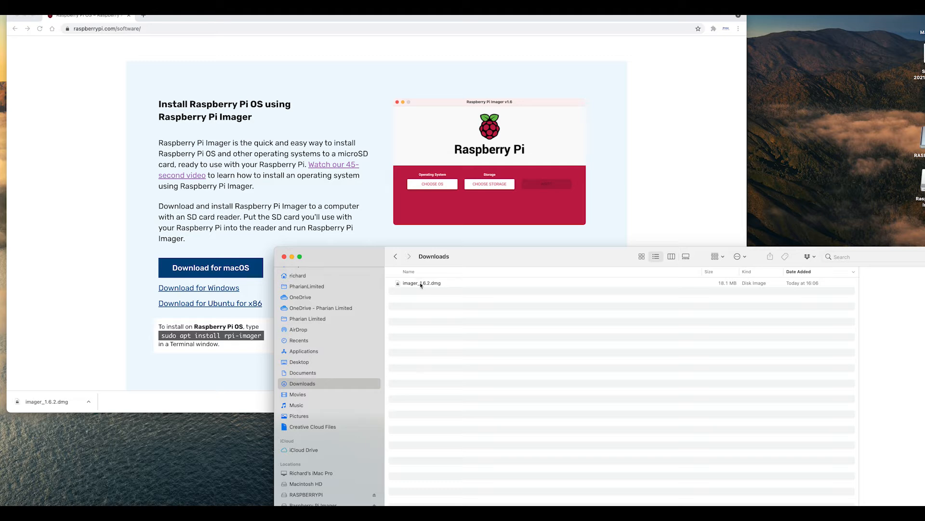
Open imager_1.6.2.dmg from Downloads and install Raspberry Pi Imager.app into the Applications folder
double_click(420, 284)
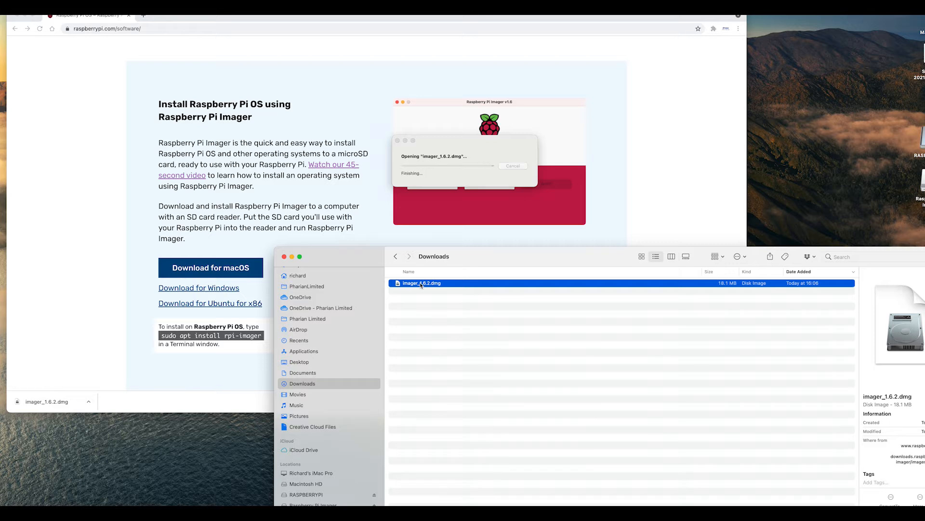
left_click_drag(187, 342, 514, 144)
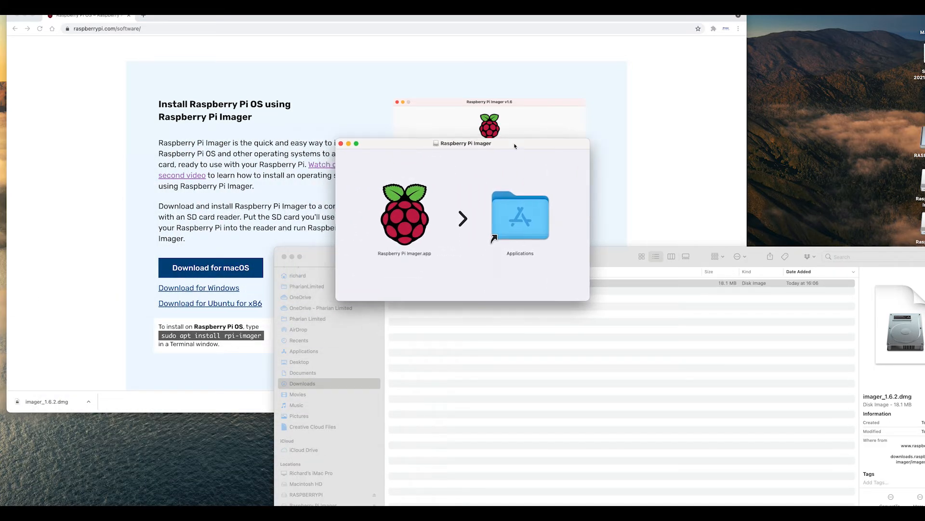
left_click(397, 218)
left_click_drag(398, 219, 511, 219)
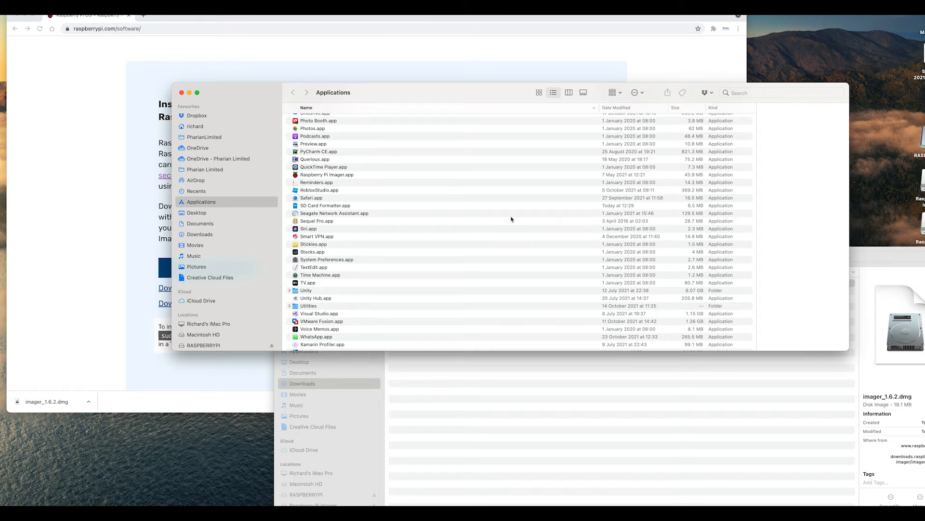
left_click(319, 176)
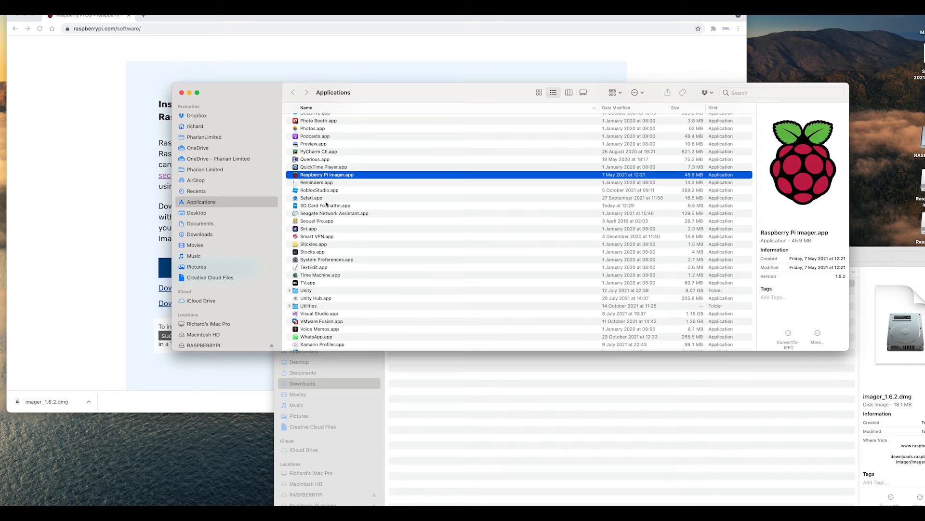
left_click(182, 93)
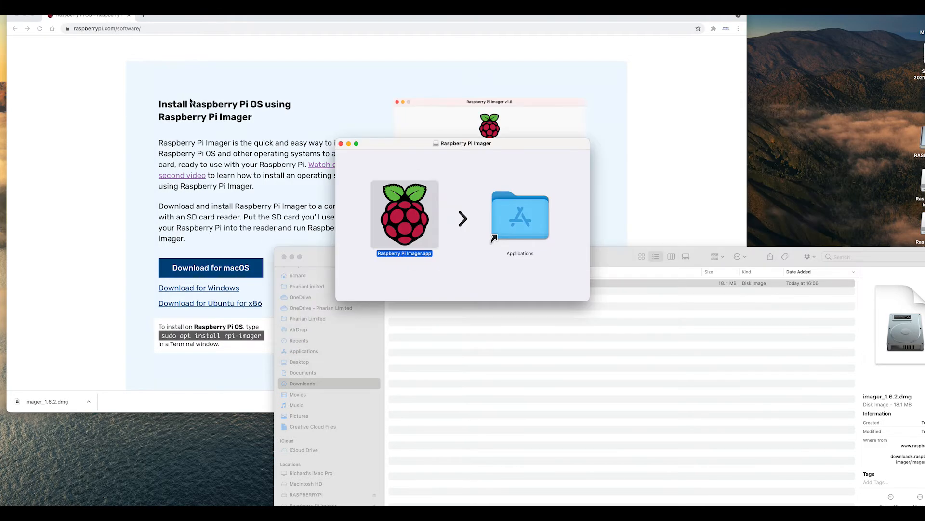
Eject the Raspberry Pi Imager disk image and clear the installer, Downloads and browser windows off the desktop
left_click(340, 143)
left_click_drag(344, 256, 345, 220)
scroll(310, 459, "down", 2)
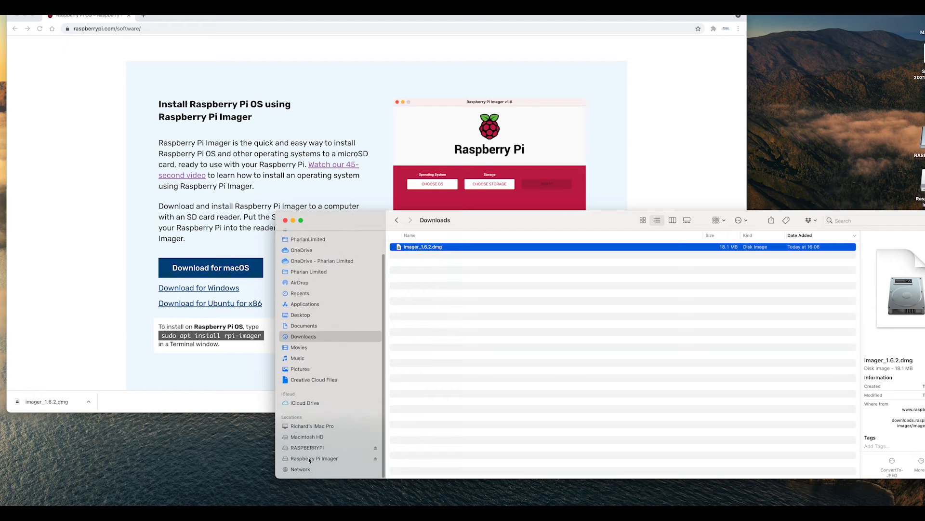
left_click(375, 458)
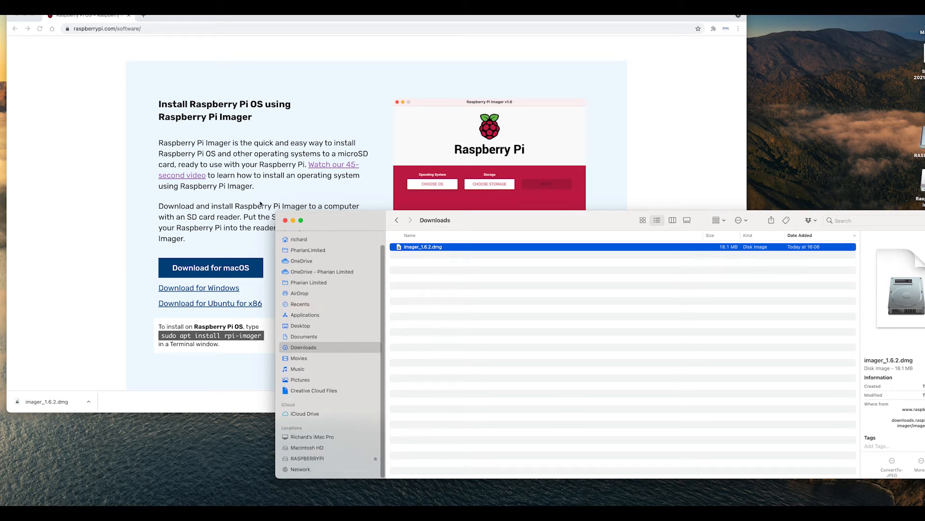
left_click(285, 221)
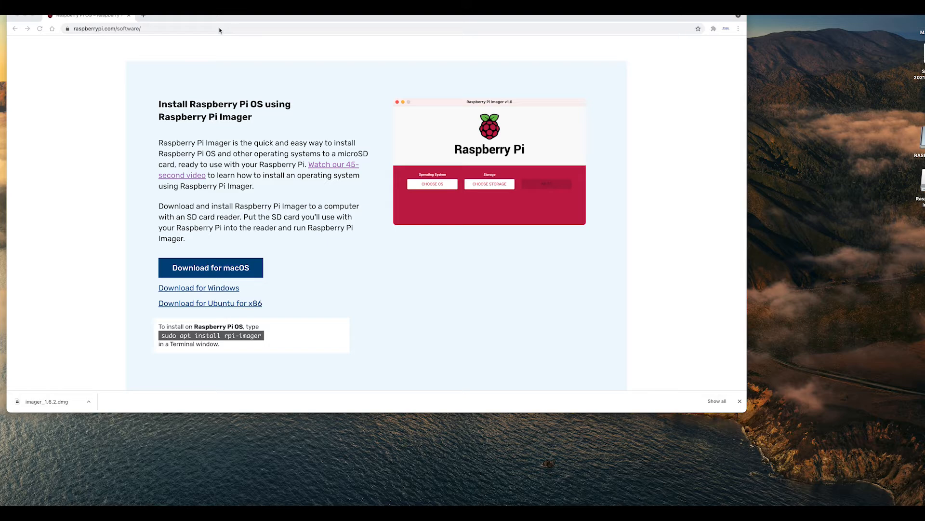
left_click_drag(242, 15, 0, 196)
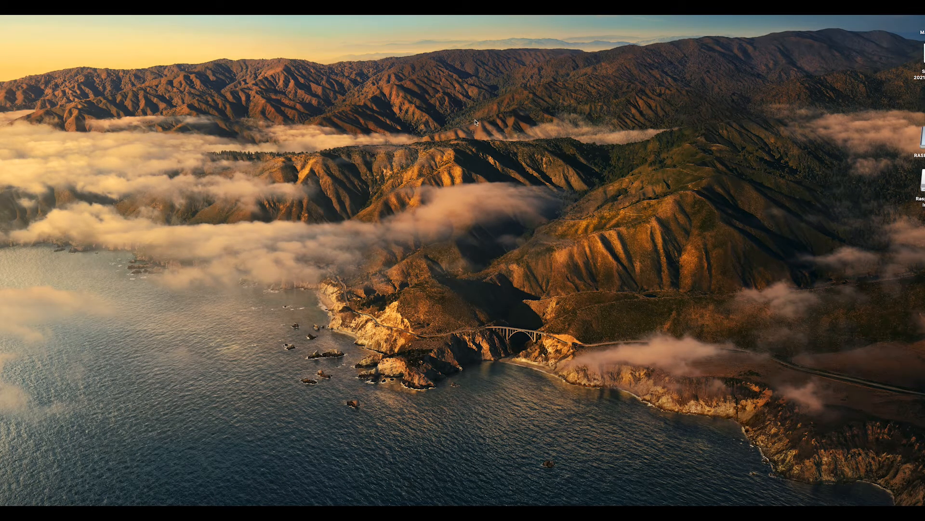
Find Raspberry Pi Imager with a Spotlight search for "ras", launch it and allow the downloaded app to open
key("super+space")
type("ras")
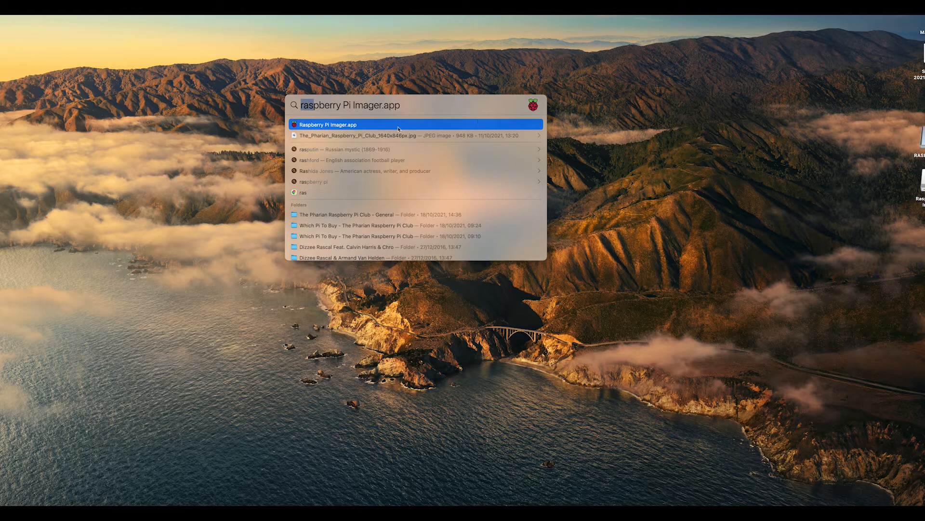
key("Return")
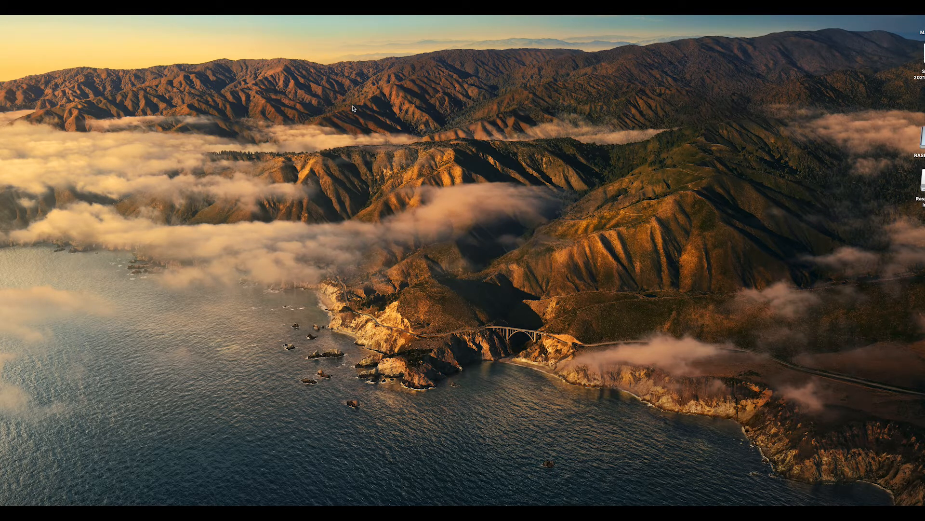
key("super+space")
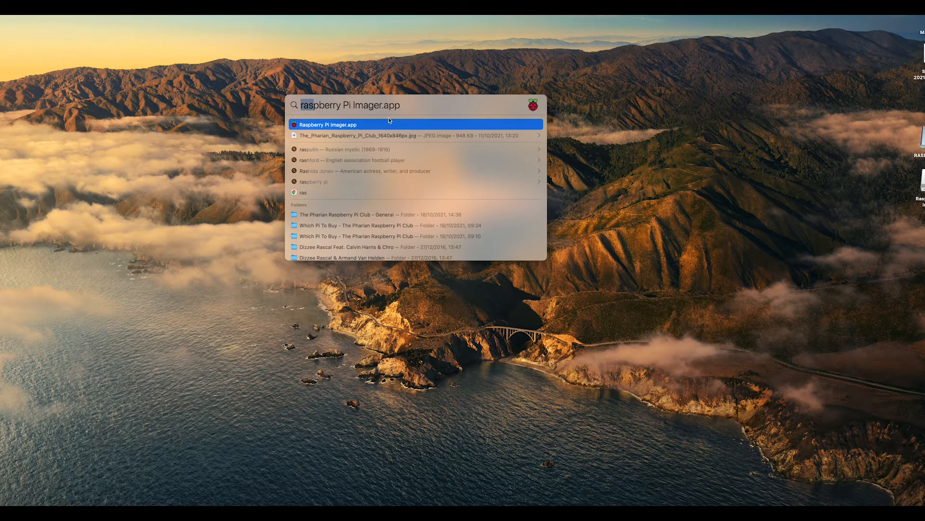
left_click(344, 127)
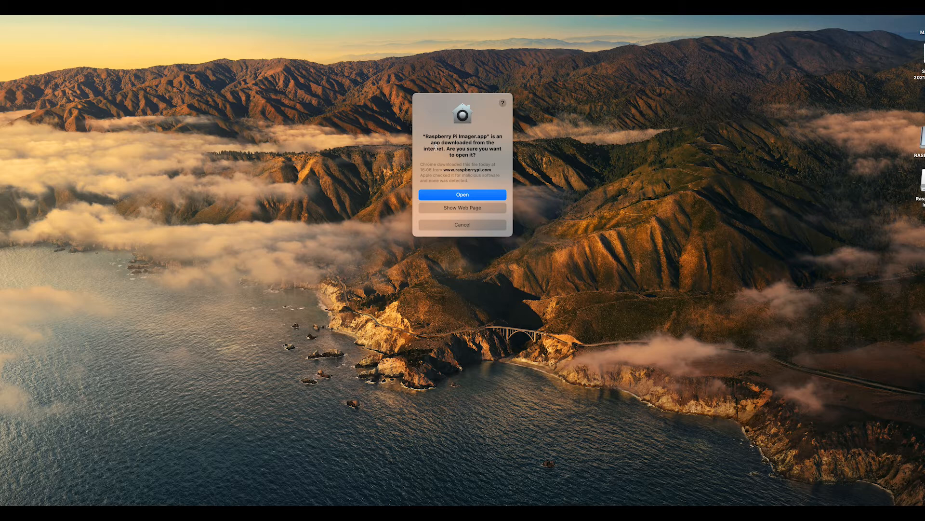
left_click(457, 195)
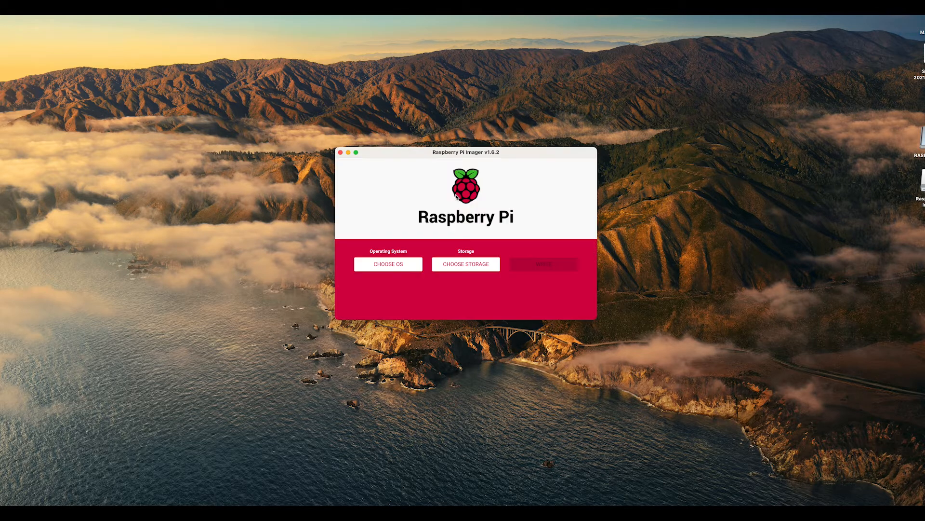
left_click_drag(398, 153, 396, 141)
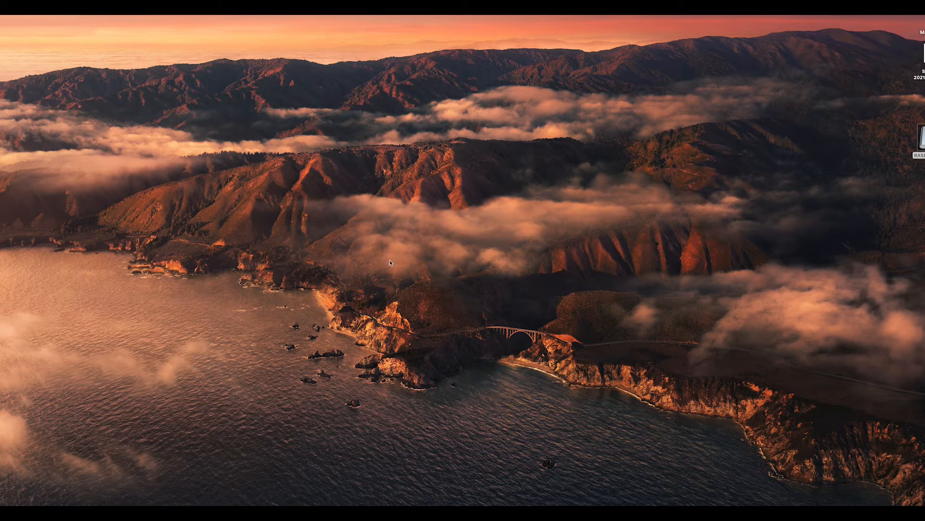
Relaunch Raspberry Pi Imager from Spotlight and move its window slightly higher on the desktop
key("super+space")
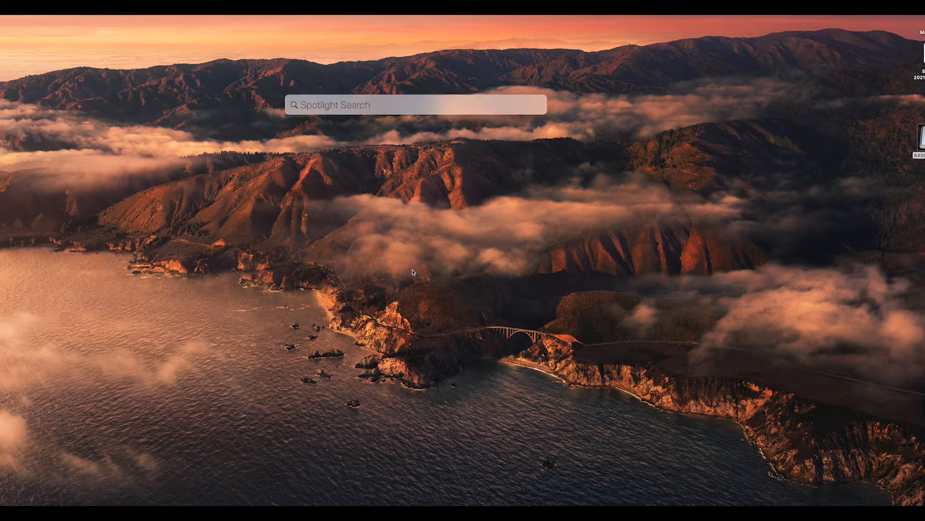
type("ra")
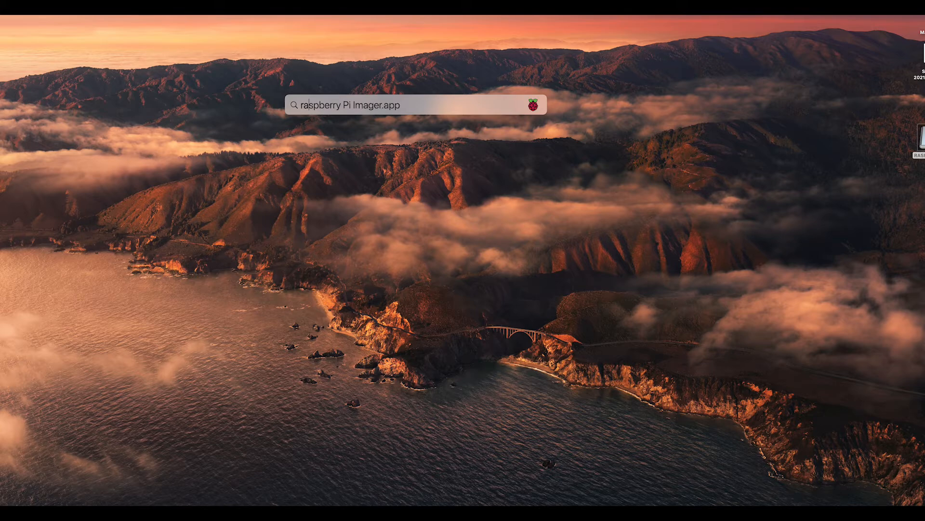
key("Return")
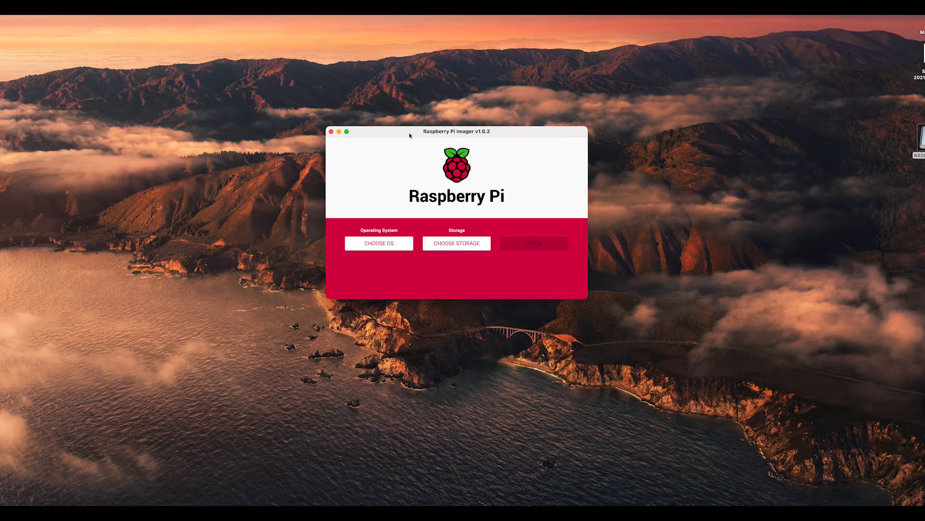
left_click_drag(408, 129, 400, 111)
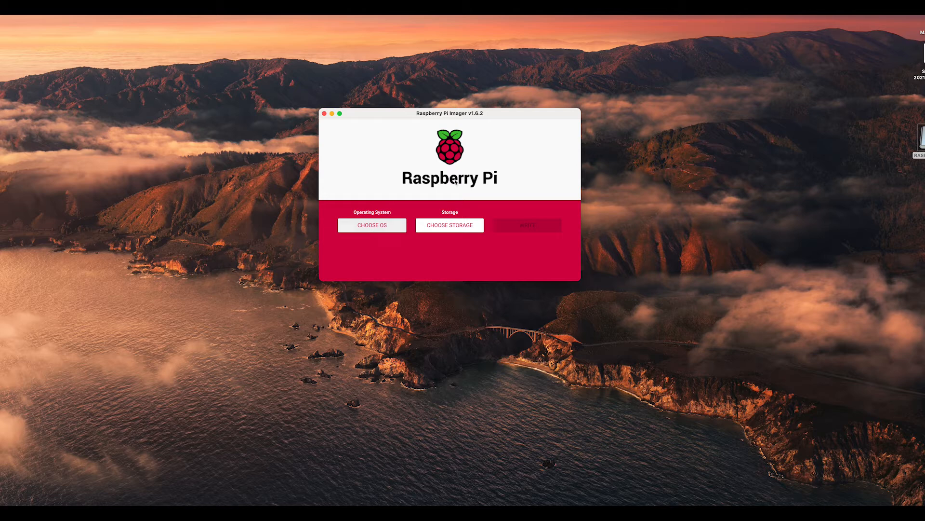
left_click_drag(398, 115, 395, 108)
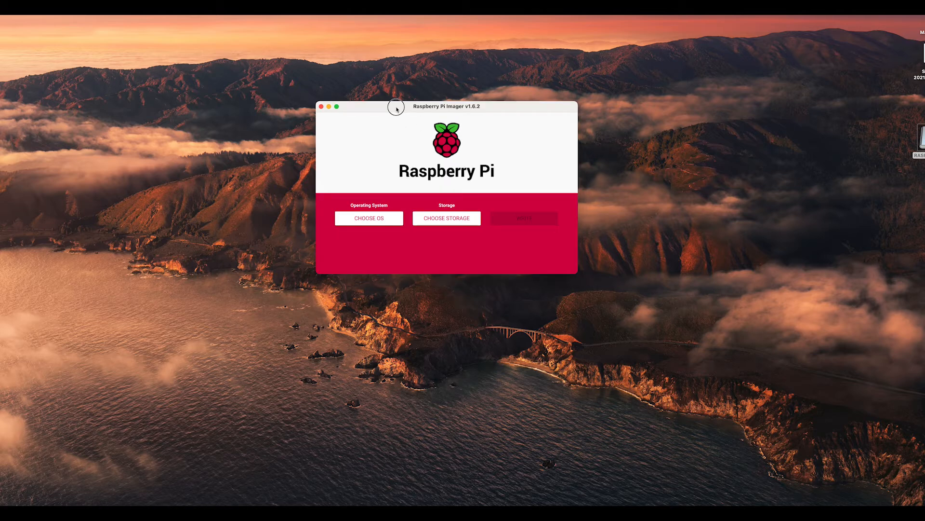
Choose Erase (Format card as FAT32) as the operating system option
left_click(375, 218)
scroll(413, 200, "down", 5)
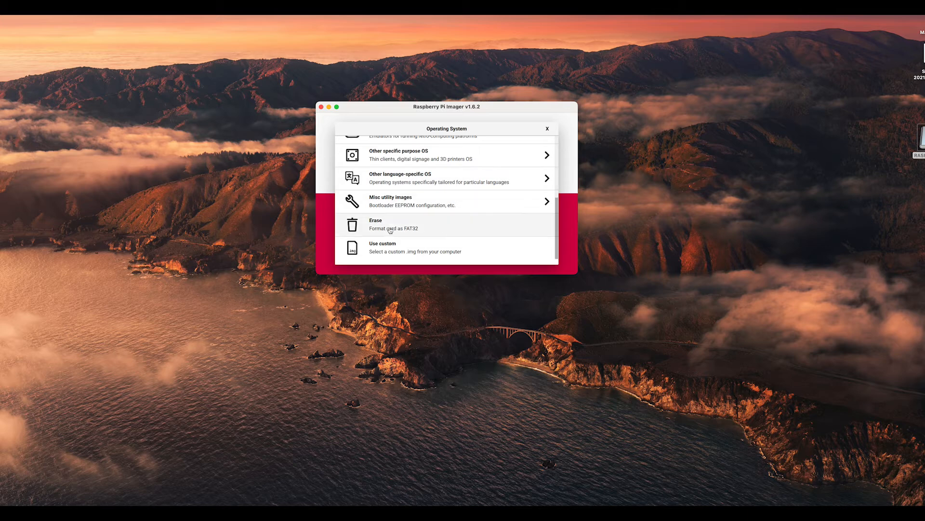
left_click(390, 230)
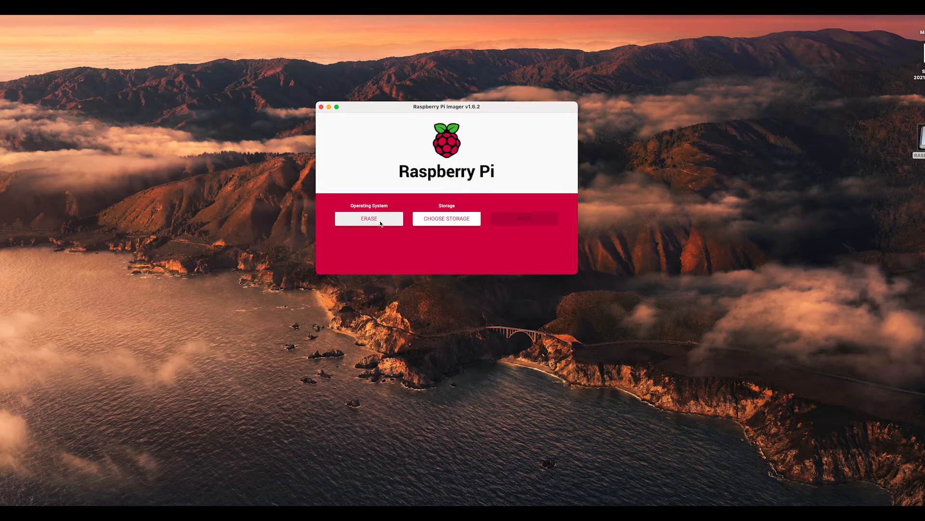
left_click(380, 223)
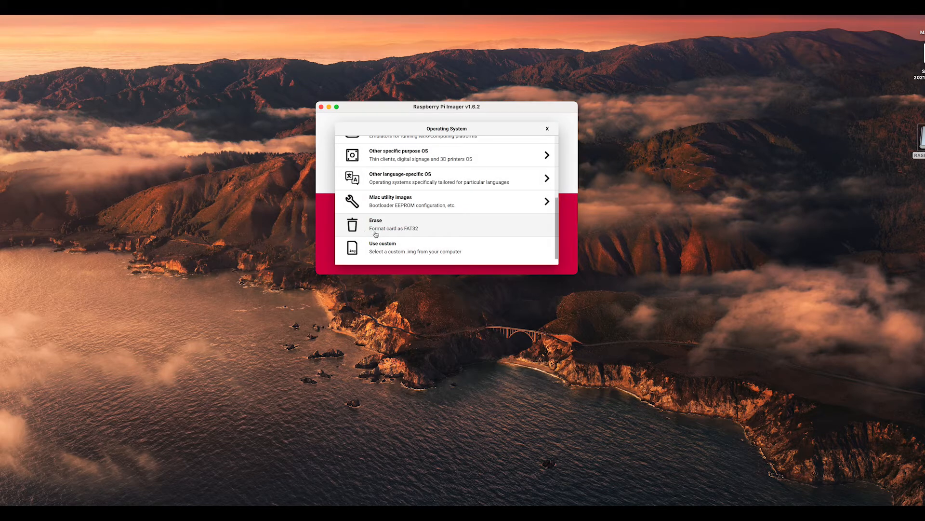
left_click(420, 229)
Select the SanDisk SDDR-B531 Media 31.9 GB card as storage and erase it, accepting the data loss
left_click(449, 223)
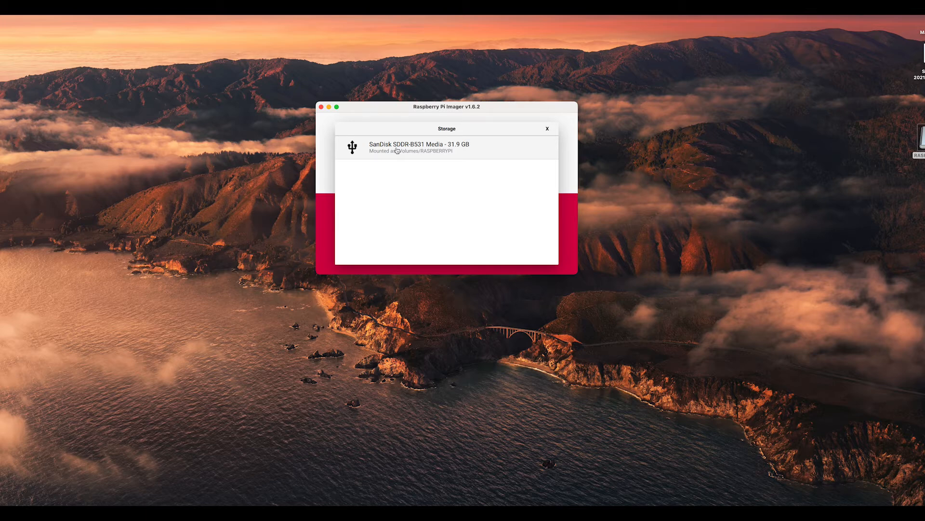
left_click(397, 151)
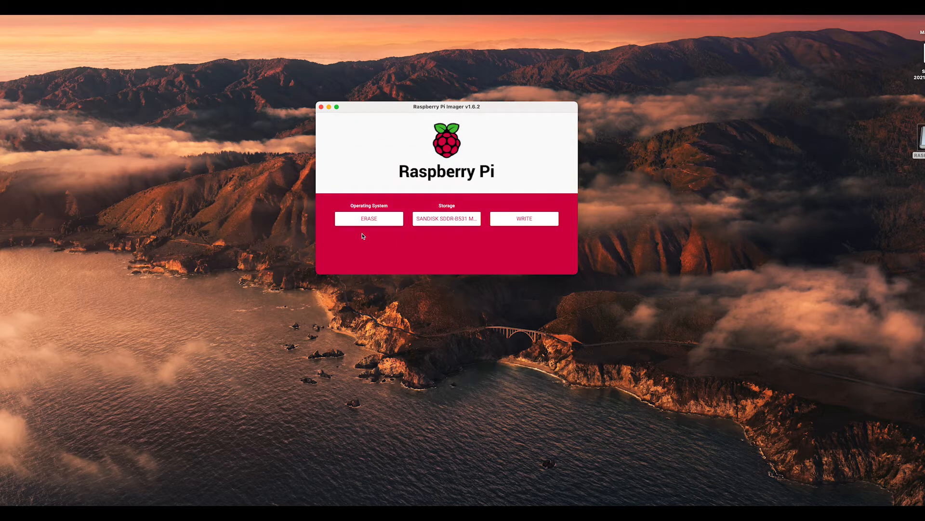
left_click(524, 219)
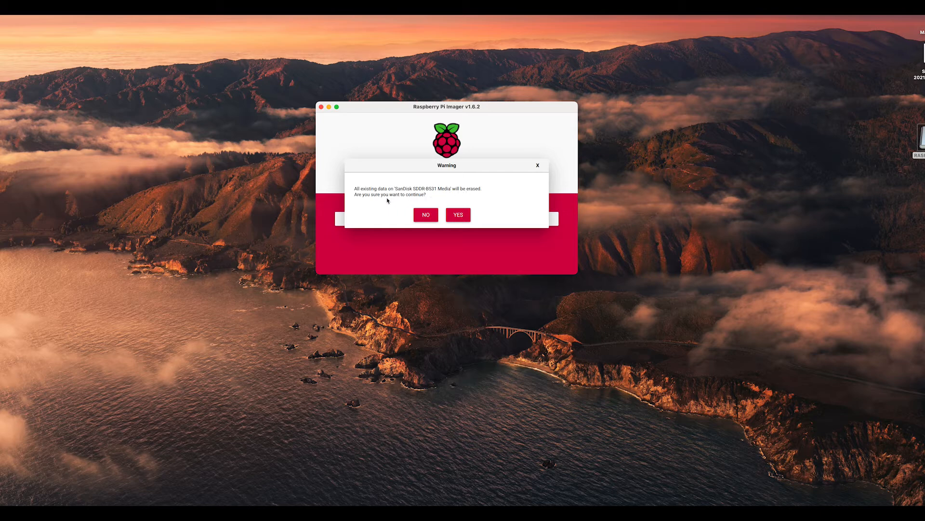
left_click(459, 215)
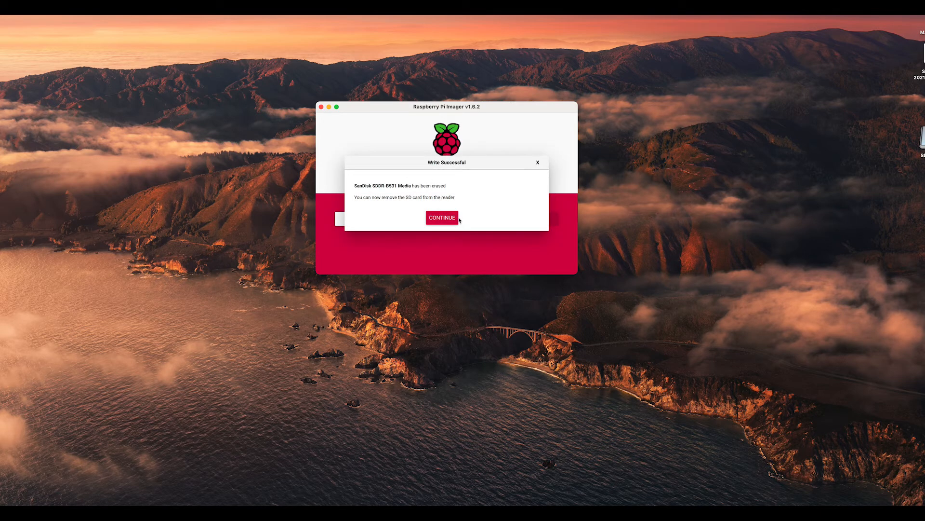
left_click(457, 218)
Set the operating system to Raspberry Pi OS (32-bit) and the storage to the SanDisk SDDR-B531 card
left_click(371, 215)
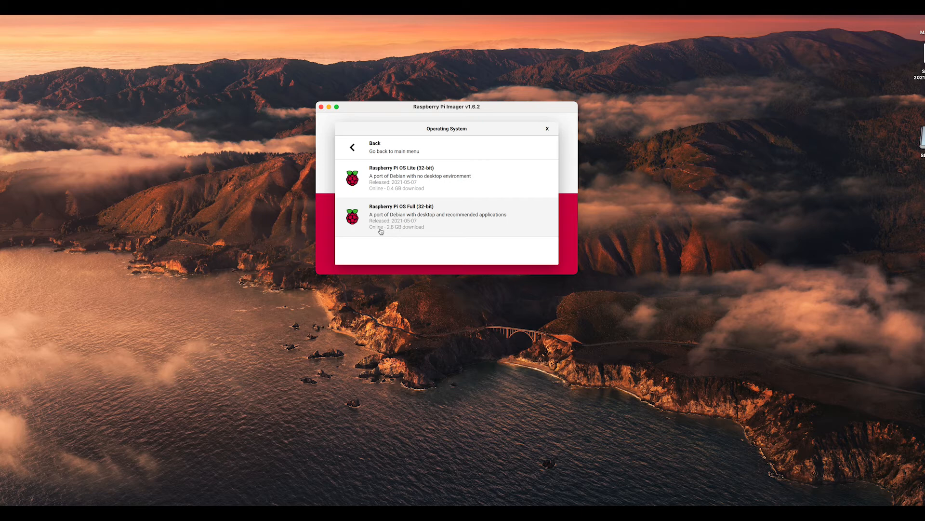
left_click(358, 150)
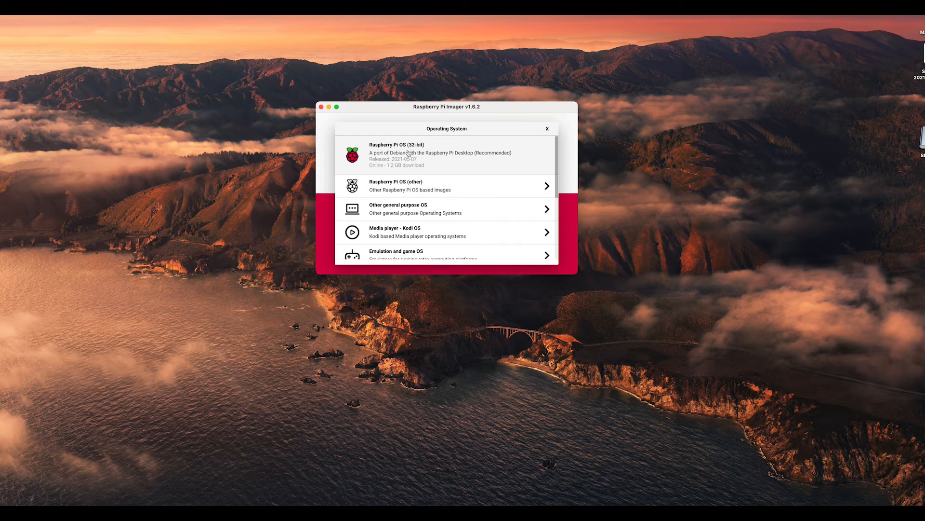
left_click(408, 153)
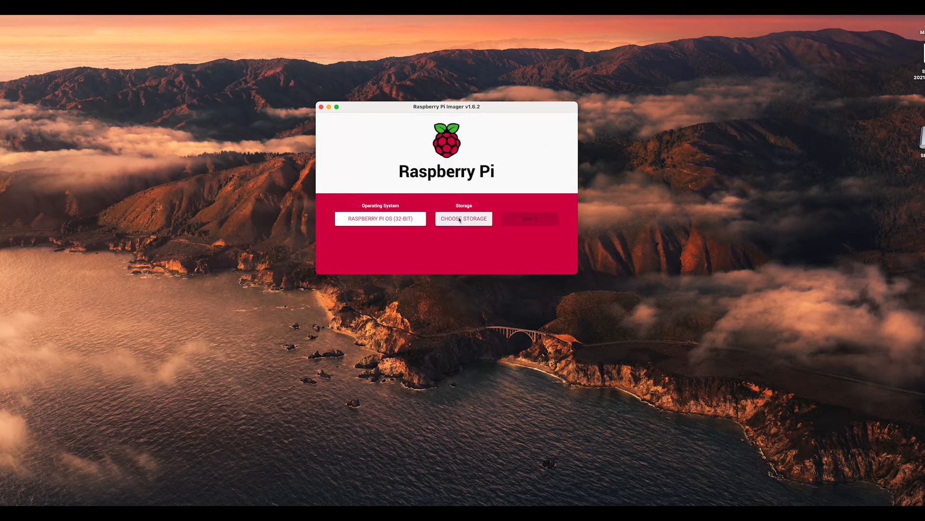
left_click(458, 218)
left_click(404, 153)
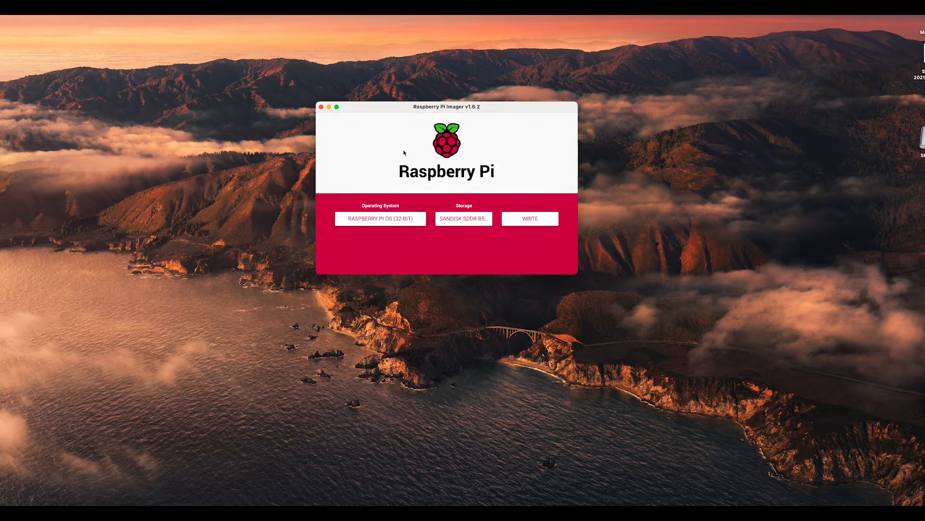
Write the chosen image to the card, agreeing to overwrite its data and authorising with the account password
left_click(529, 223)
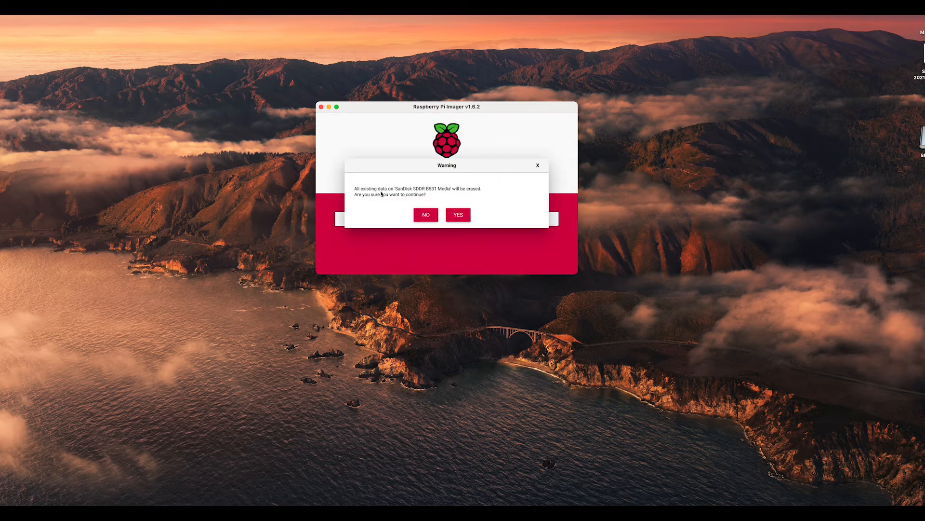
left_click(459, 215)
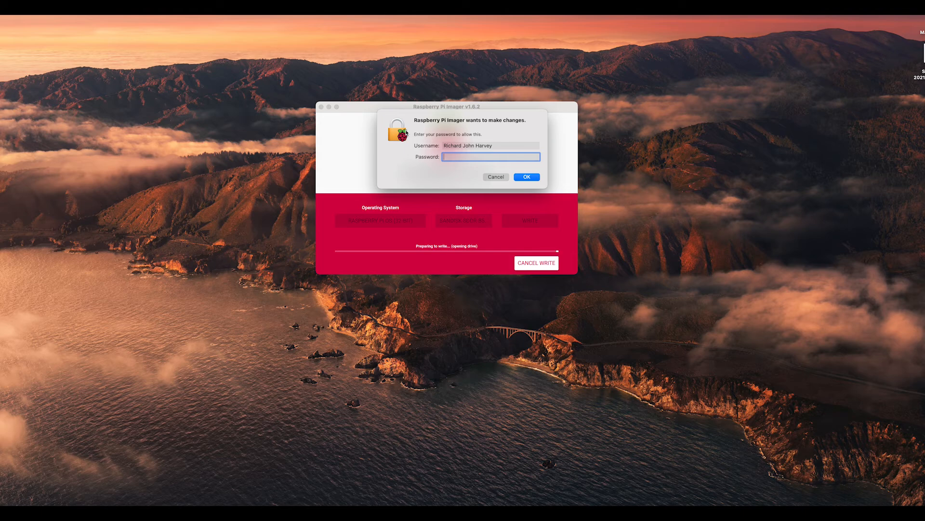
type("••••••••••••")
left_click(525, 178)
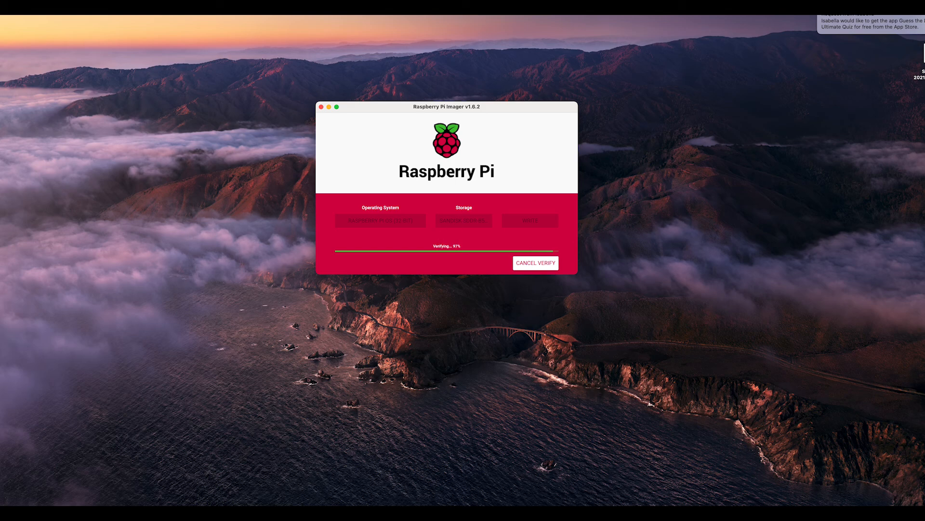
left_click(860, 22)
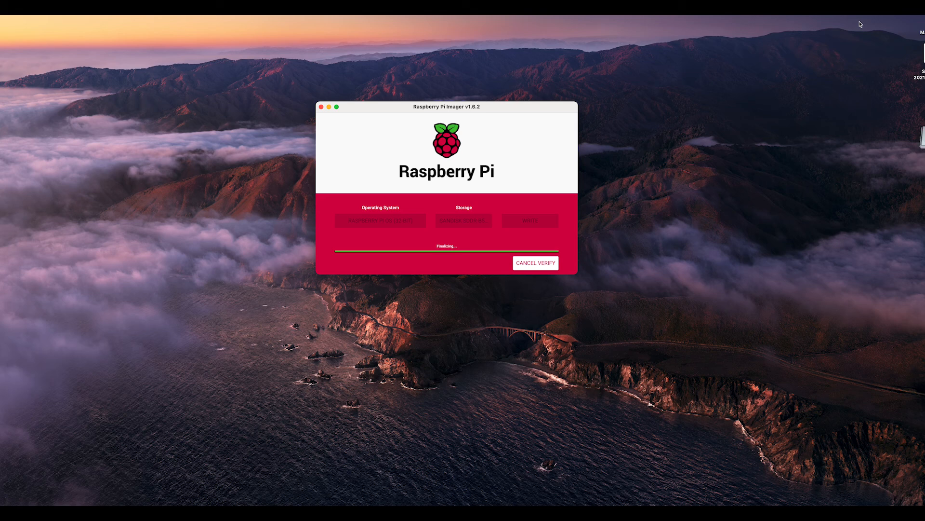